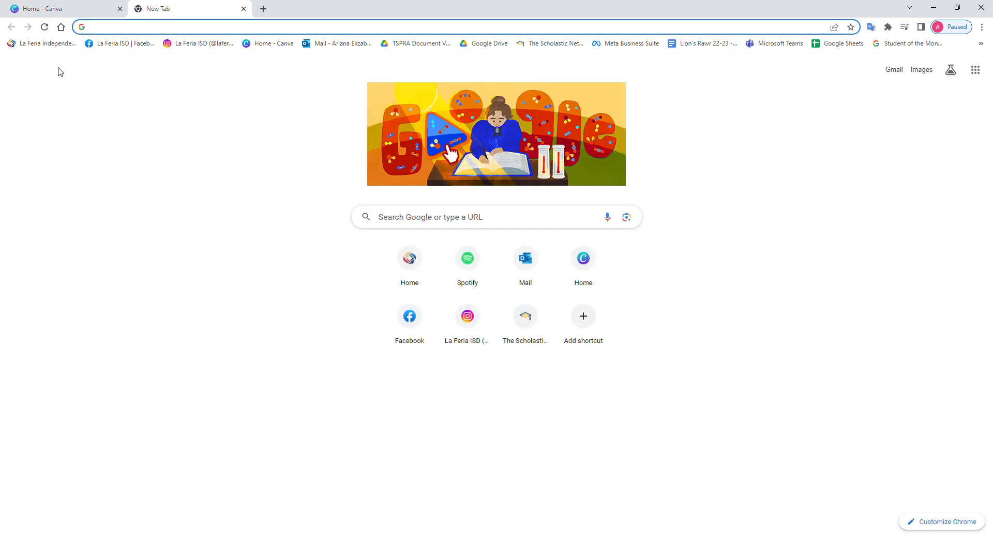
Step: Open the La Feria ISD website in the new tab, and create a custom-size 1633 × 699 px design in Canva
click(52, 44)
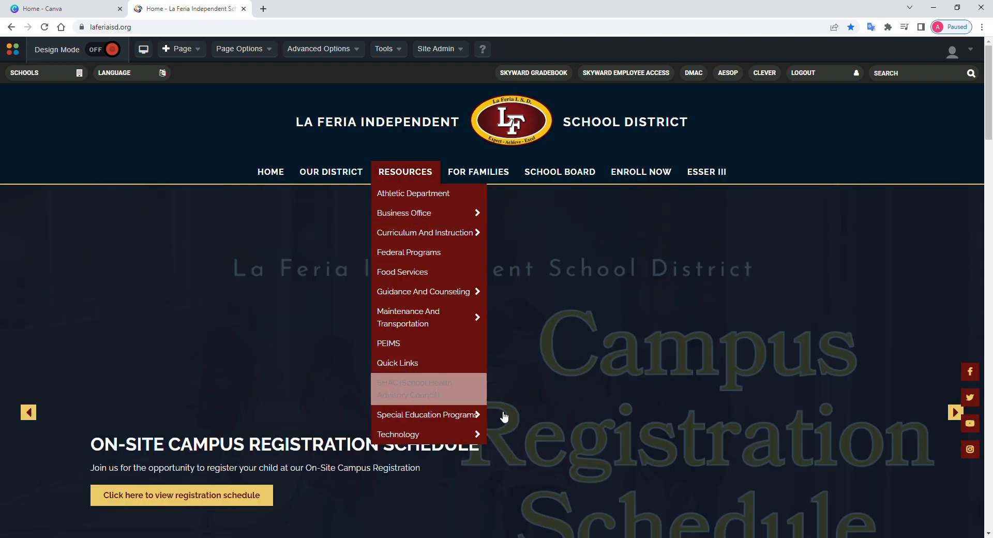
click(40, 9)
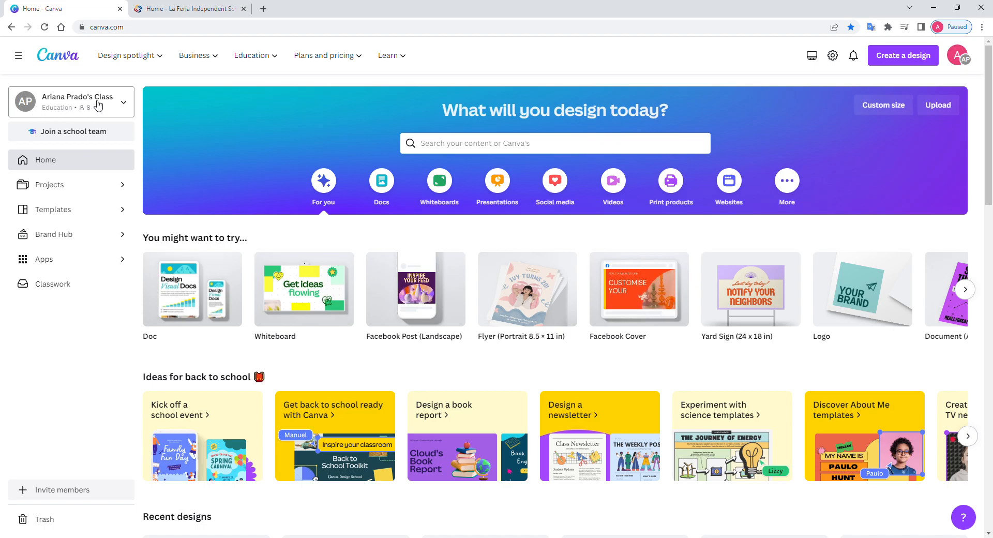
click(899, 55)
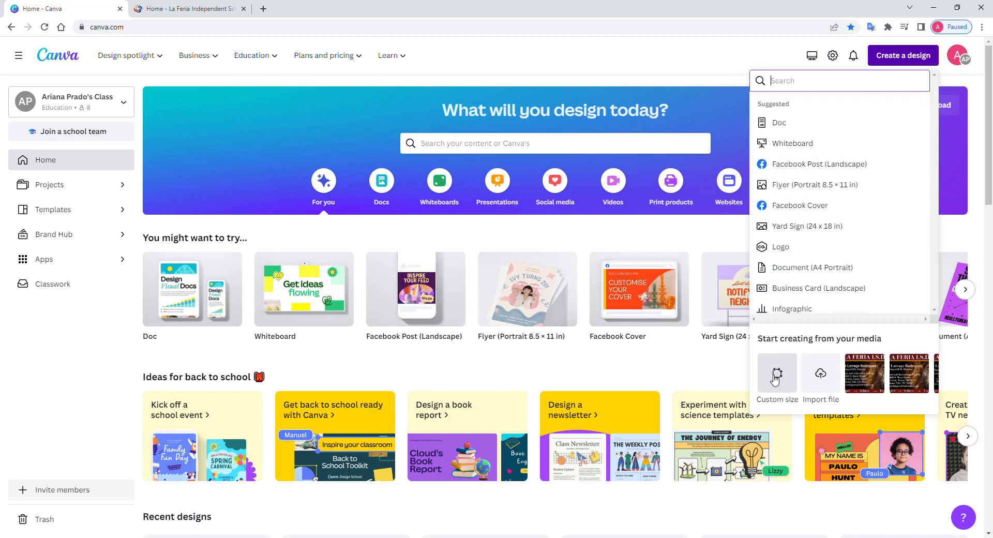
click(775, 377)
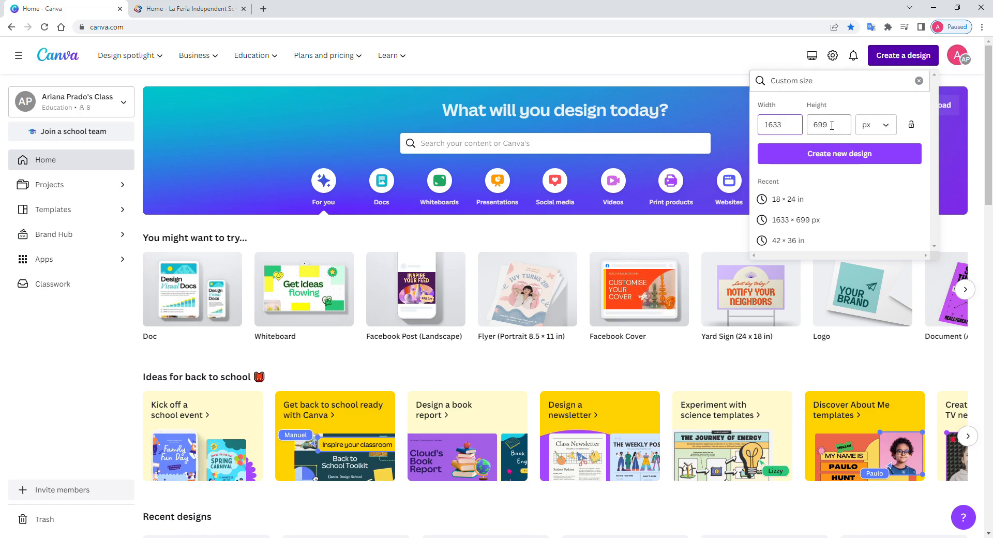
click(837, 157)
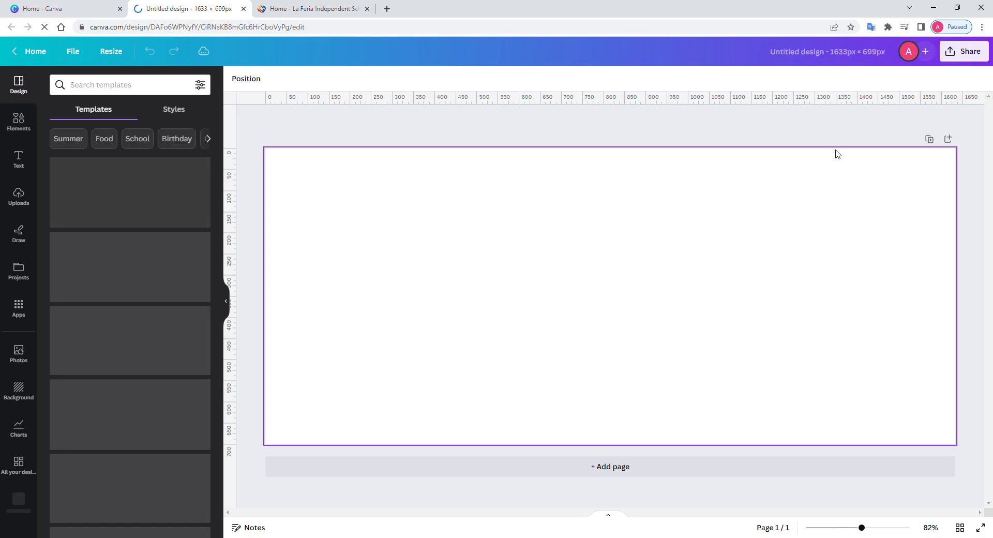
Step: Filter the templates by School and apply the Red Colorful Back To School Banner Design to the page
click(138, 139)
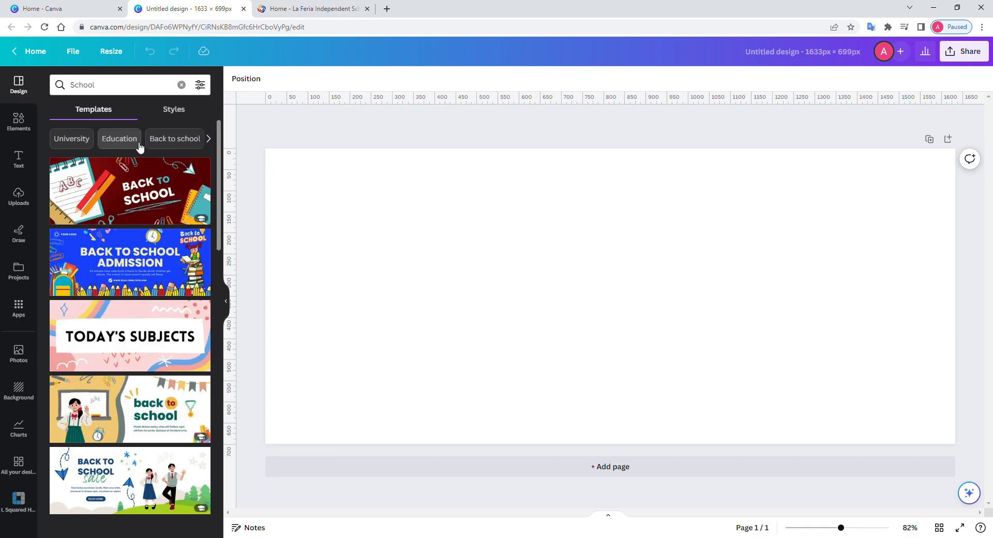
click(141, 182)
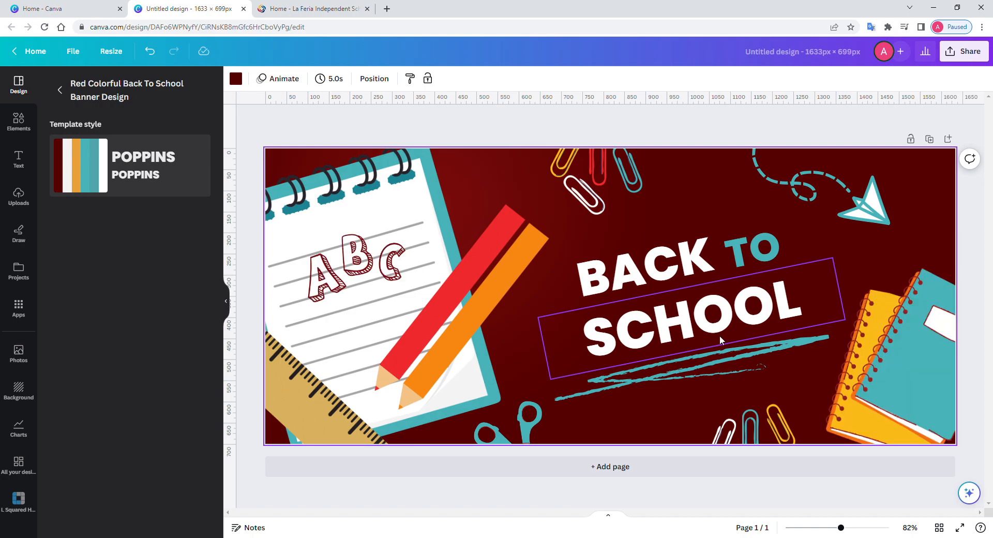
Step: Lock the dark red background image, and shrink the BACK TO SCHOOL words with their underline, moving them up slightly
mouse_move(602, 249)
mouse_down()
mouse_move(707, 330)
mouse_move(775, 331)
mouse_up()
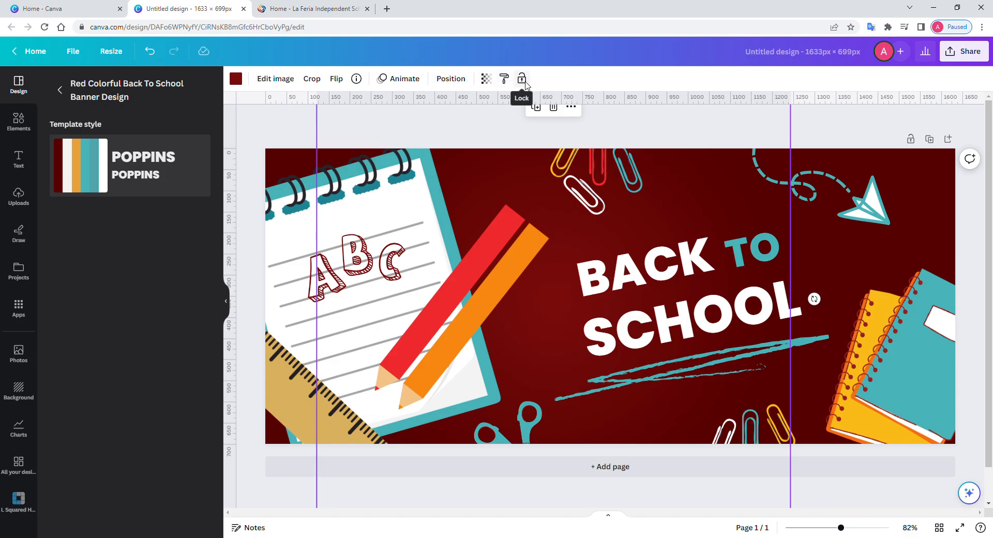
click(527, 84)
click(576, 242)
mouse_move(574, 239)
mouse_down()
mouse_move(586, 274)
mouse_move(758, 368)
mouse_move(751, 362)
mouse_up()
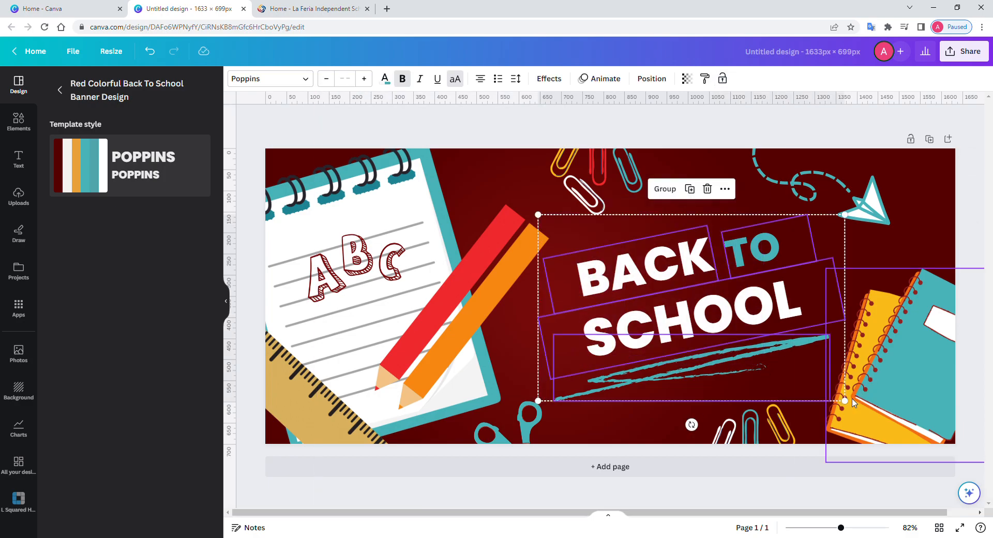
drag(844, 400, 753, 344)
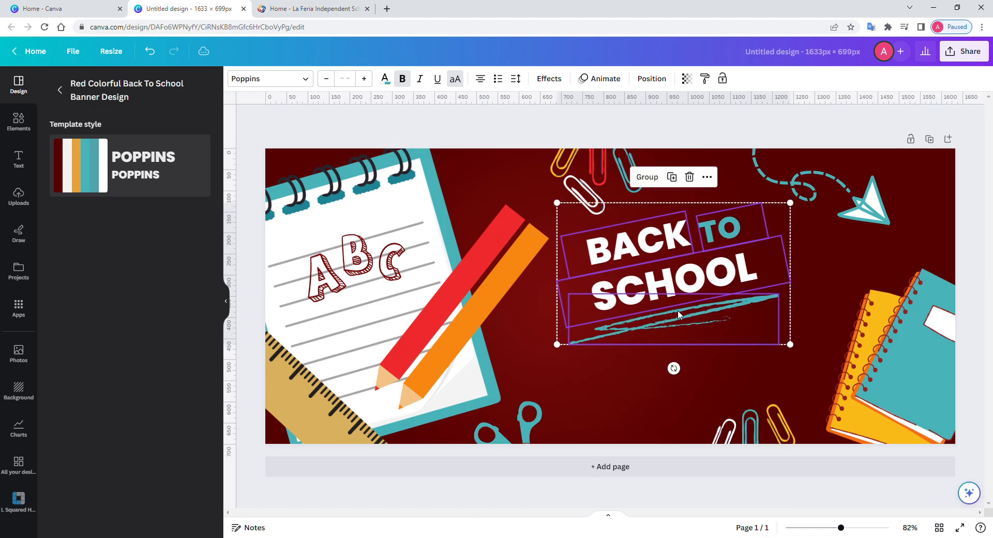
click(628, 383)
Step: Duplicate the TO text below the underline, change the copy to AUGUST 14TH, and widen its box to fit one line
click(712, 235)
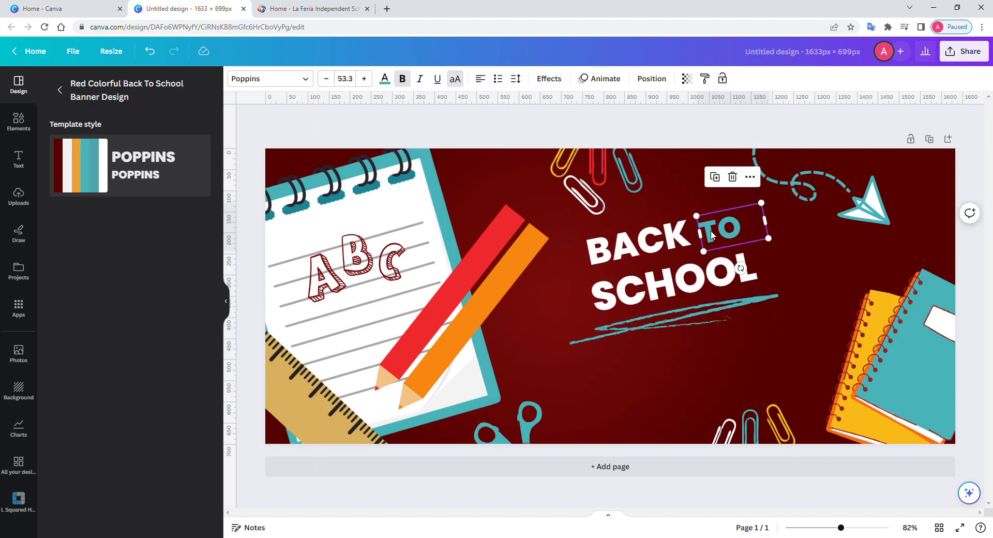
key(ctrl+d)
drag(722, 231, 598, 360)
double_click(603, 365)
click(603, 365)
double_click(603, 365)
text(AUGUST)
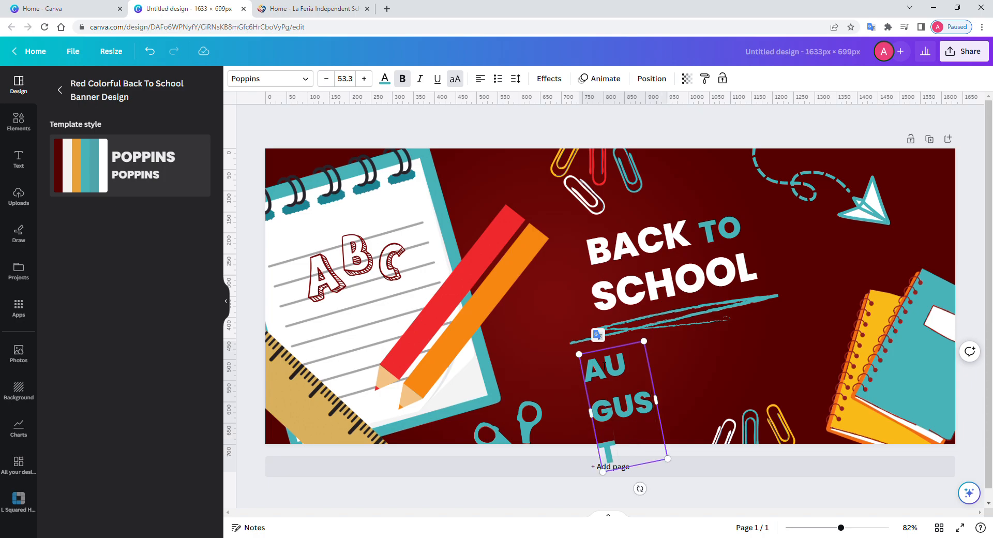
text( 14TH)
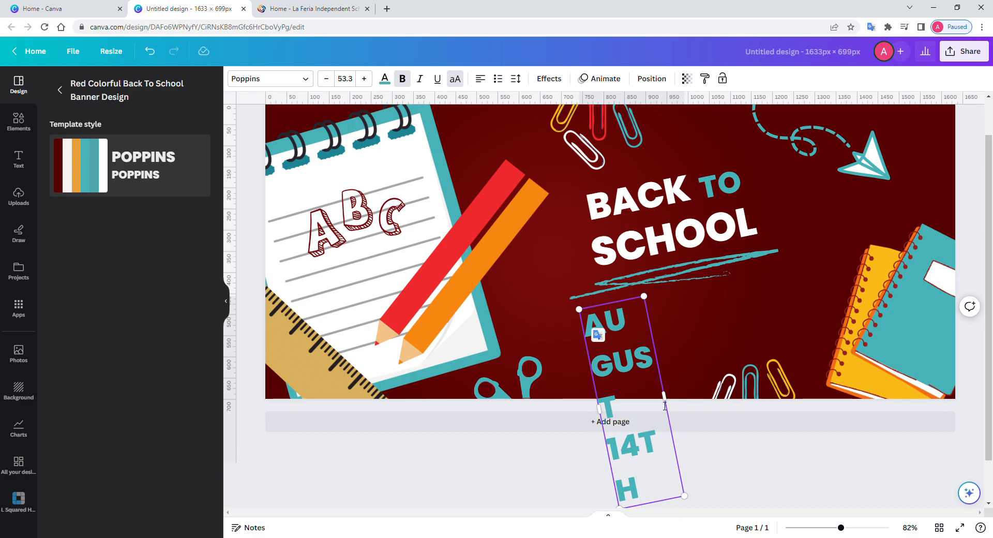
drag(664, 396, 858, 327)
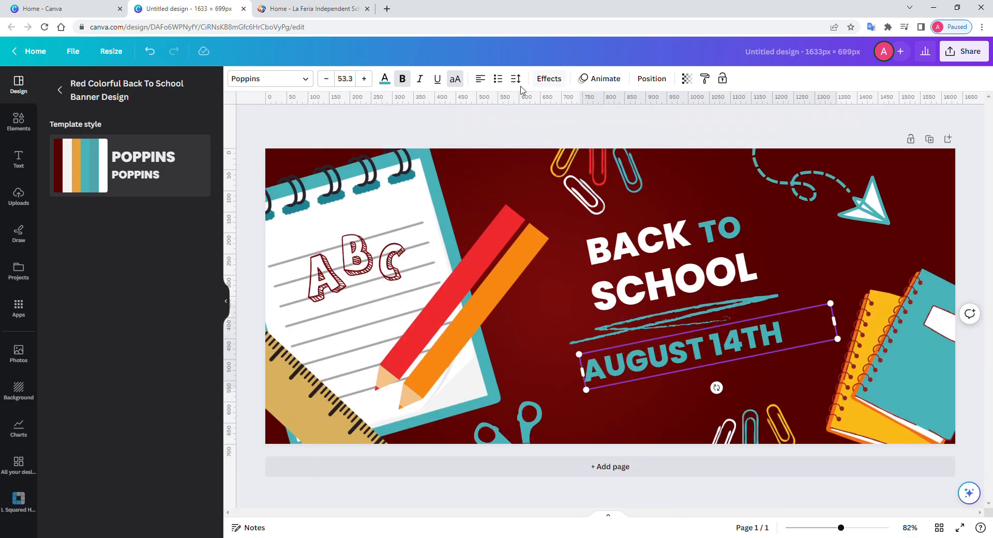
Step: Centre-align the AUGUST 14TH text, shift it slightly under the heading, and set its font size to 42
click(480, 80)
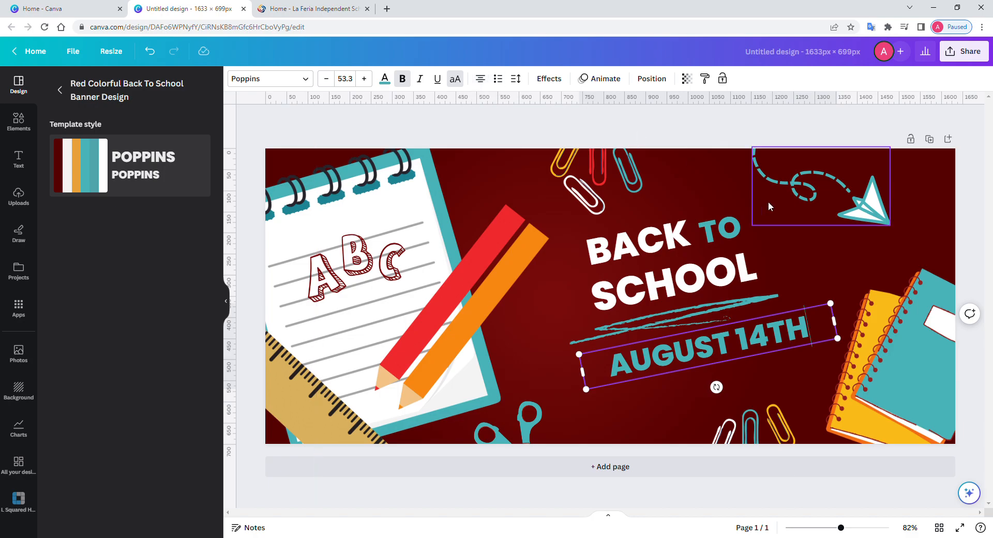
click(814, 262)
drag(795, 339, 774, 341)
click(648, 407)
click(635, 359)
click(348, 83)
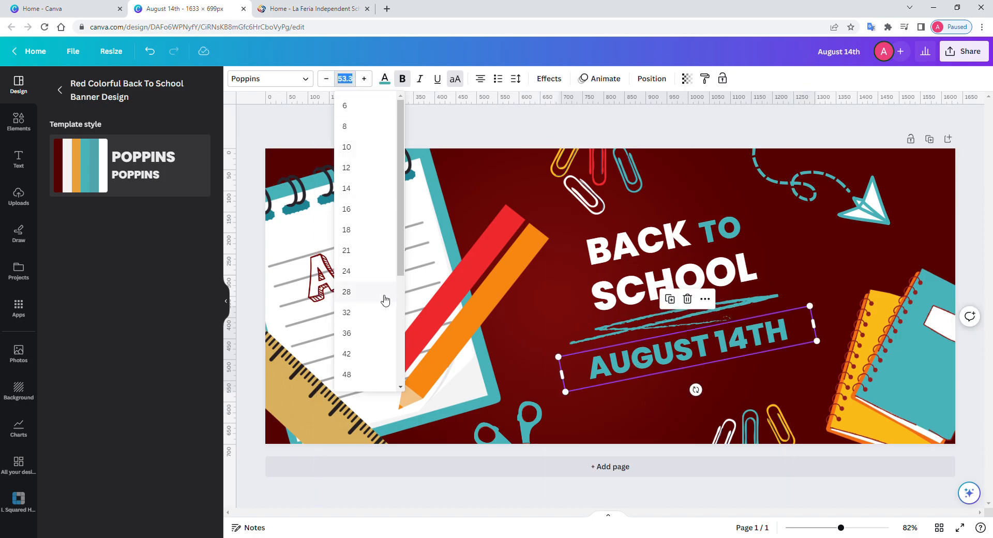
click(360, 356)
click(642, 409)
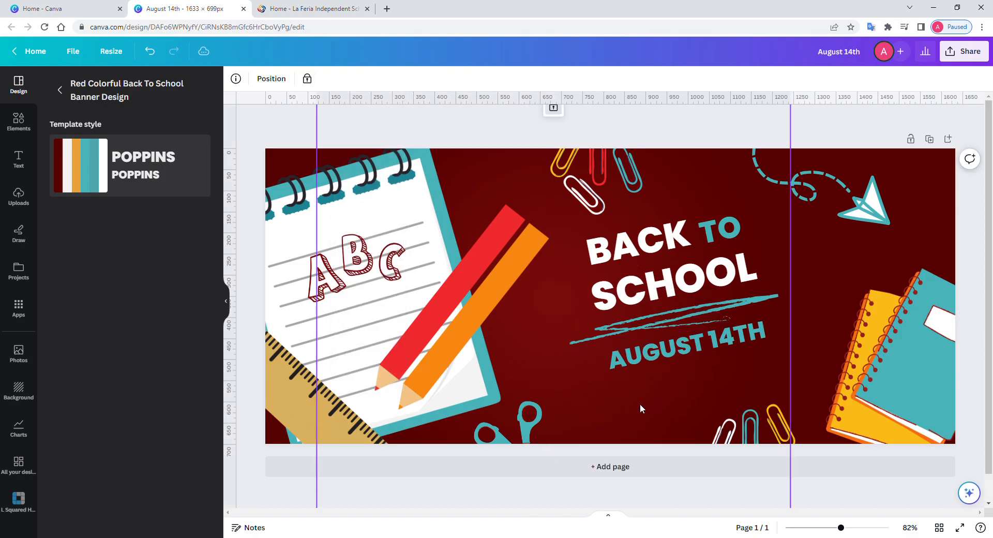
click(714, 344)
click(714, 343)
click(609, 394)
click(262, 125)
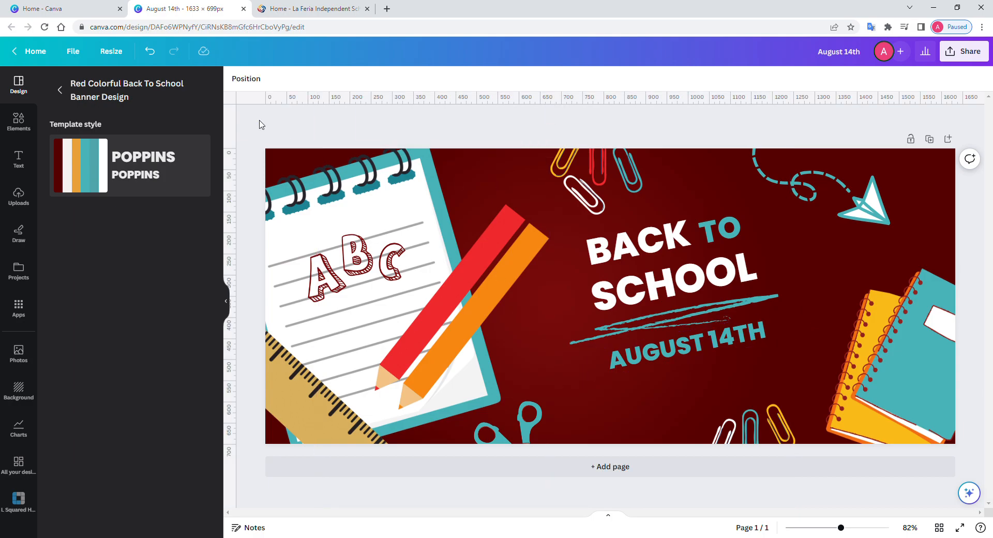
Step: Enlarge the heading, underline and date together and position them between the pencils and the notebooks
drag(582, 226, 845, 414)
drag(701, 361, 671, 329)
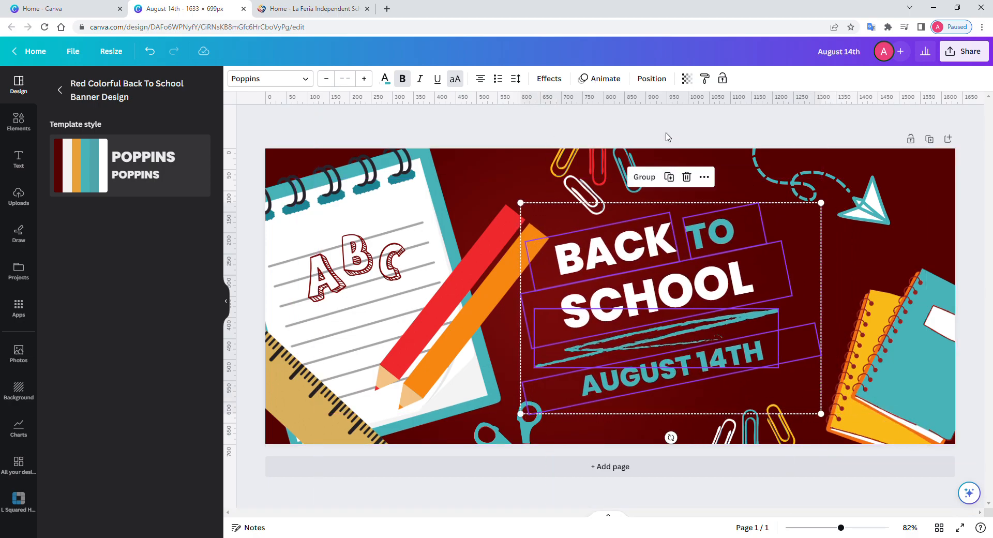
click(667, 131)
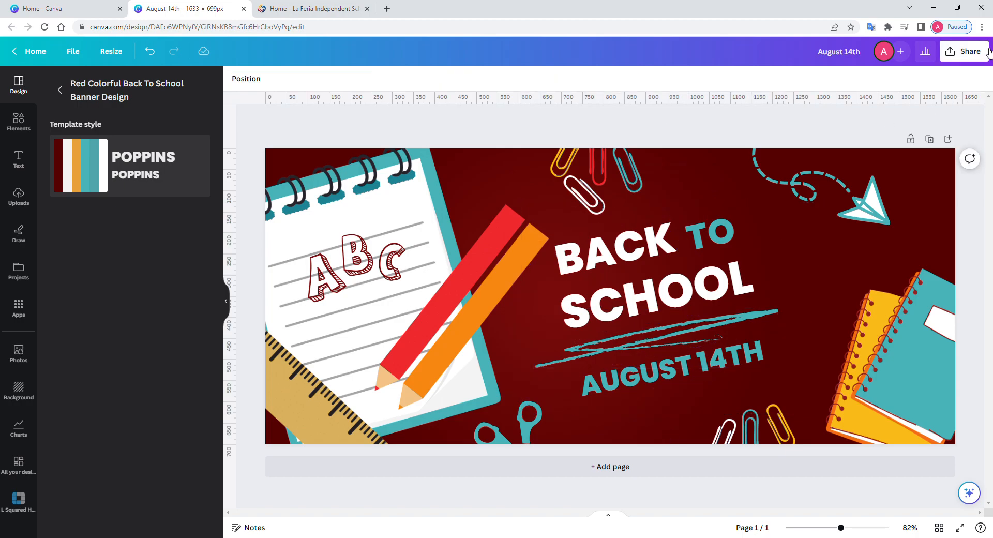
Step: Name the design Back to School 23-24 and download it as a PNG
click(852, 52)
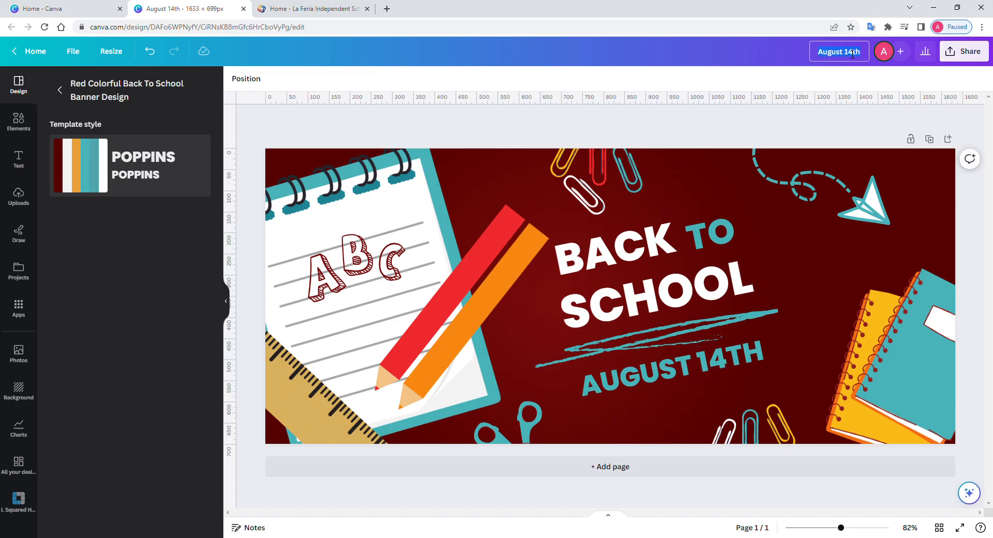
text(Back to School 23-24)
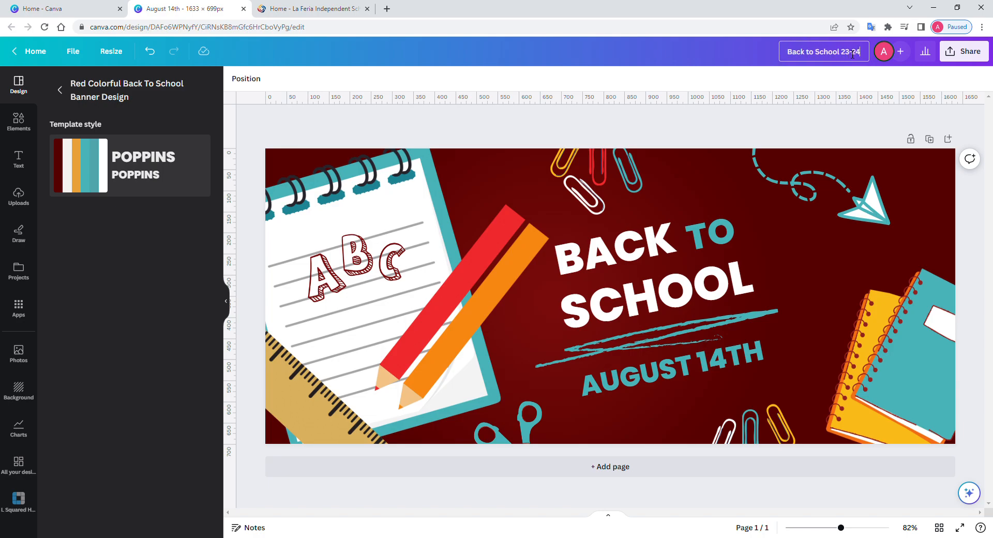
click(963, 51)
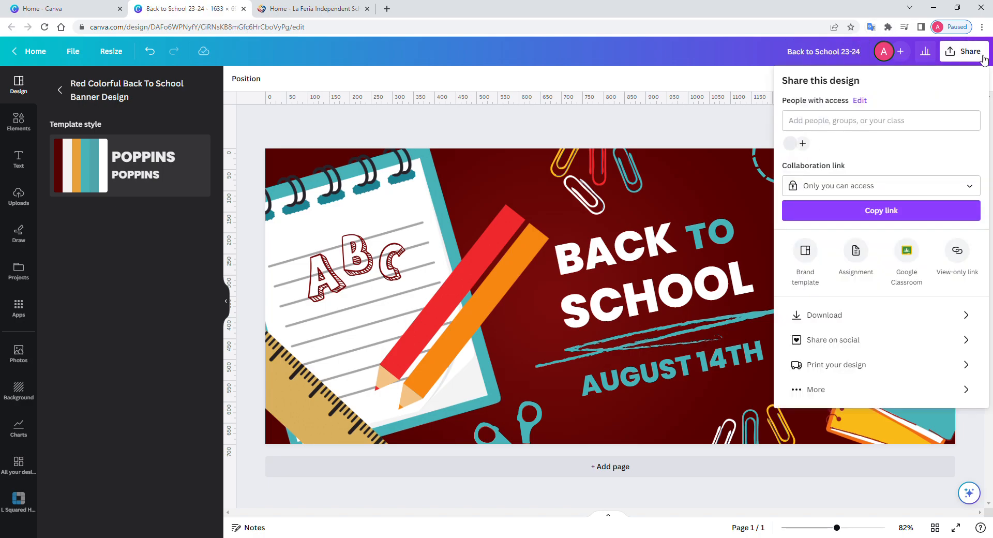
click(830, 321)
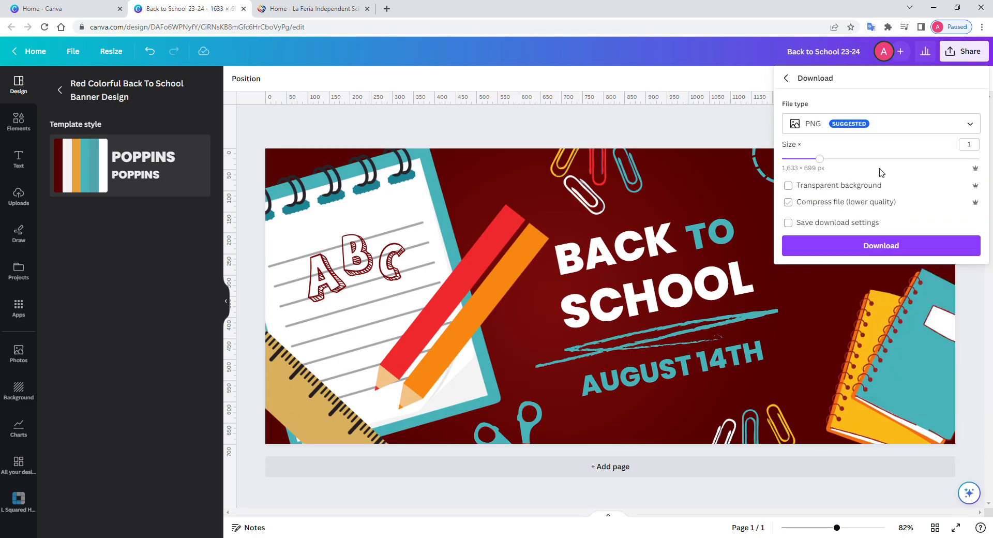
click(891, 126)
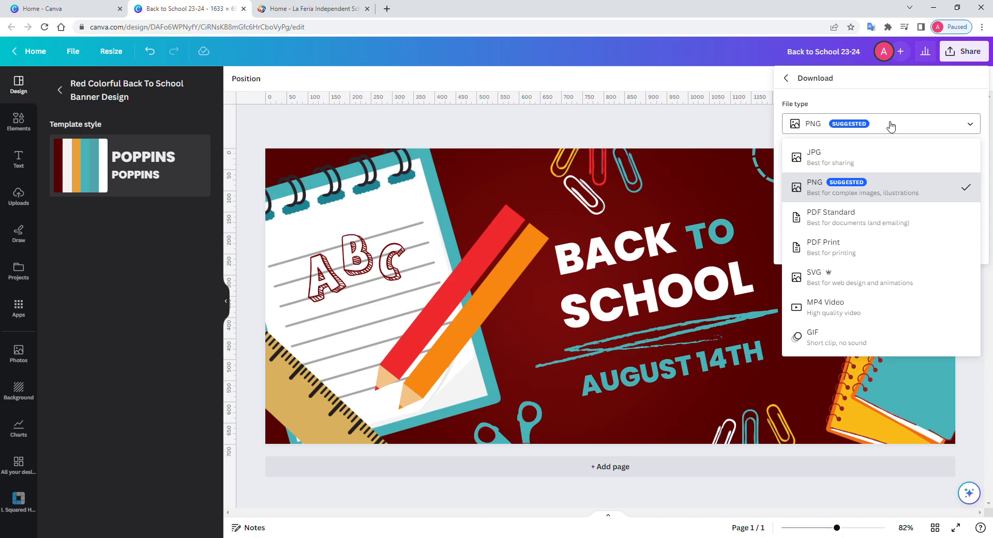
click(890, 126)
click(890, 246)
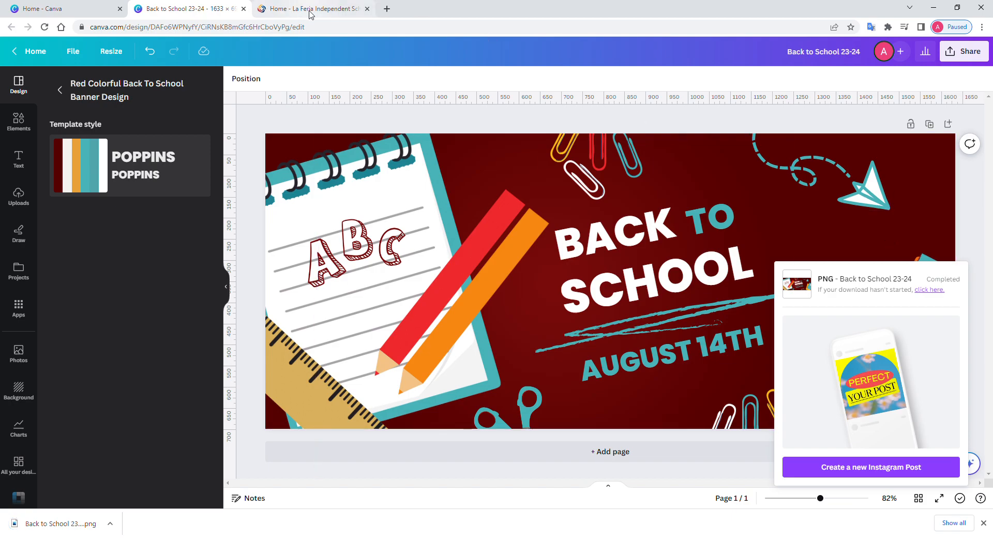
Step: Switch to the La Feria ISD website, turn on Design Mode, and open the La Feria - Banner Header portlet for editing
click(310, 14)
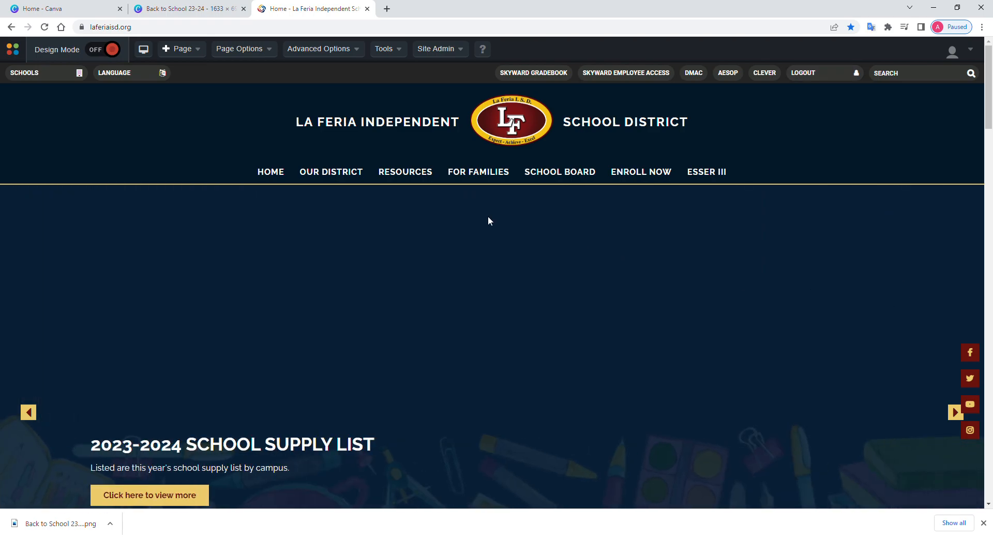
click(111, 50)
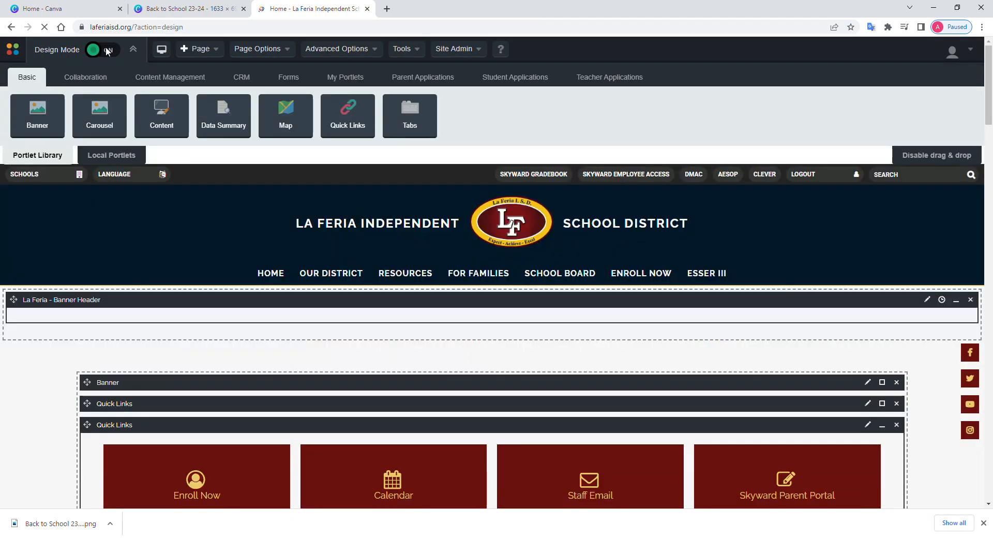
scroll(309, 150, down, 2)
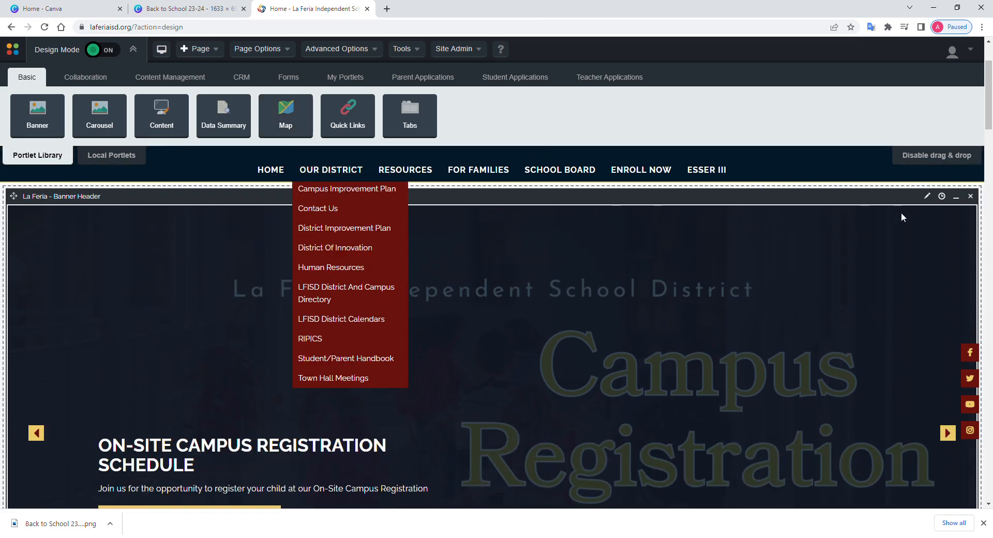
scroll(925, 201, down, 5)
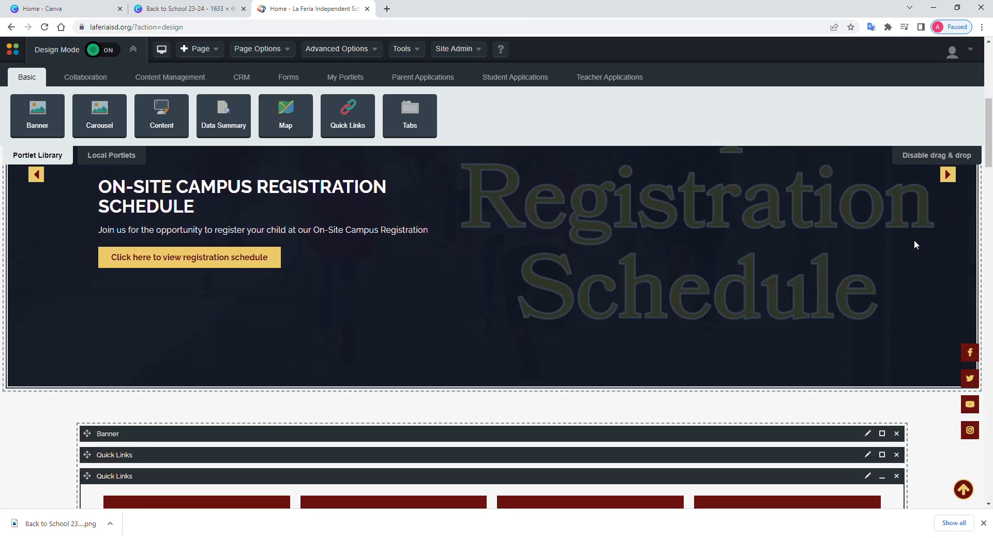
scroll(885, 268, up, 3)
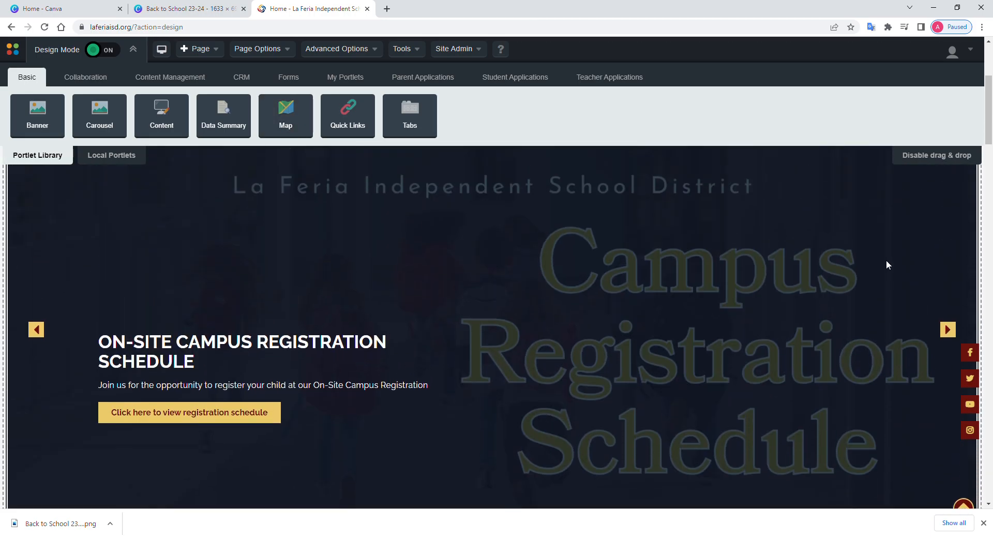
scroll(886, 268, up, 4)
click(934, 302)
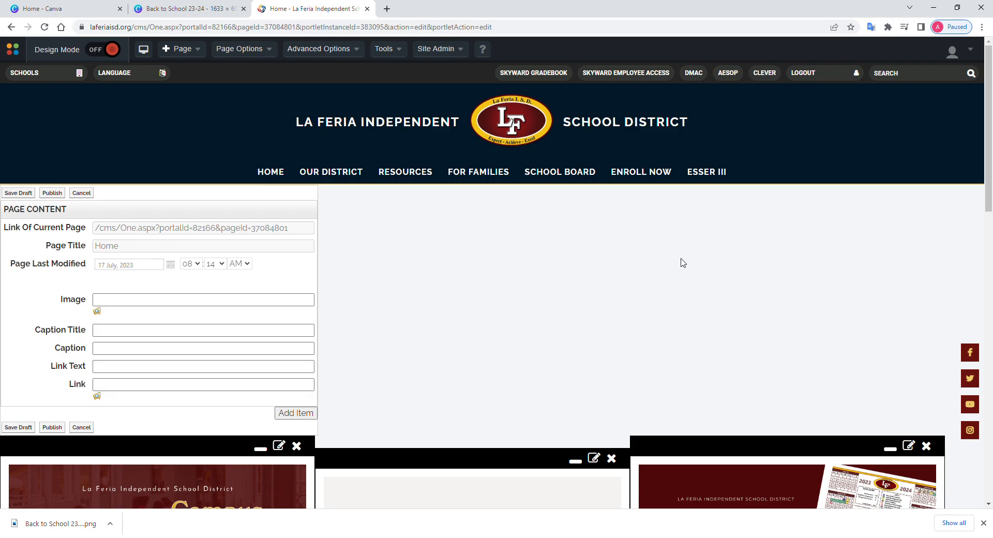
Step: Upload Back to School 23-24.png to the Banners/New Banners 2023 image folder and set it as the new item's image
click(97, 312)
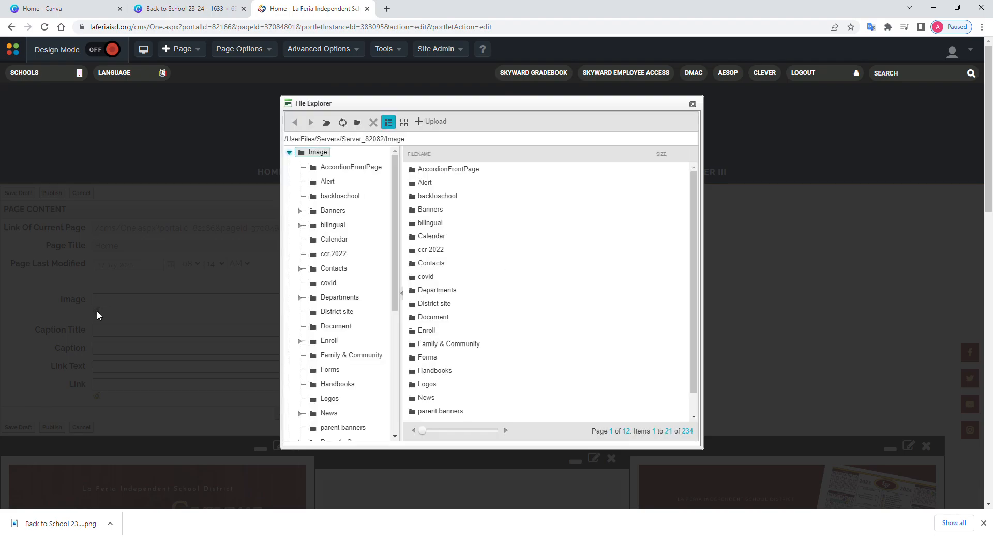
click(332, 210)
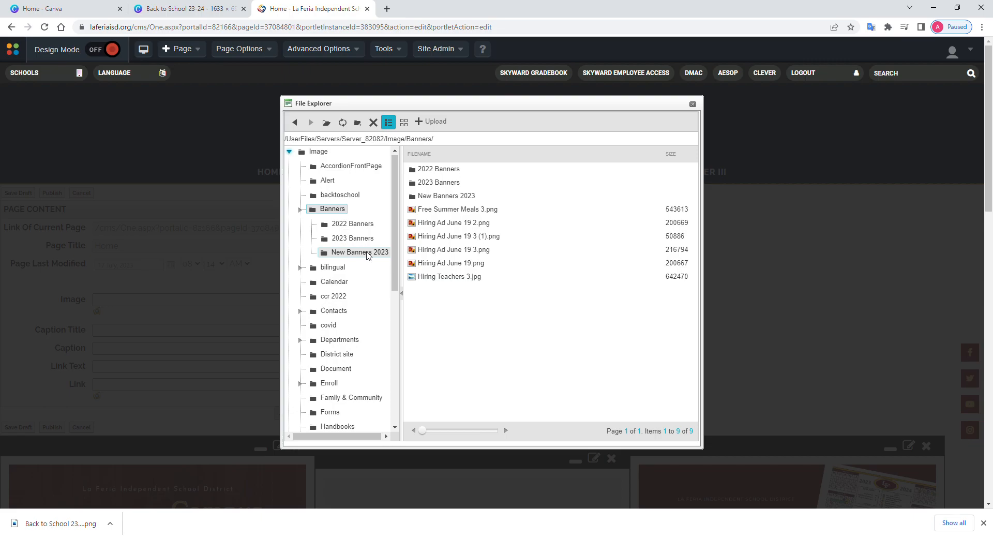
click(359, 252)
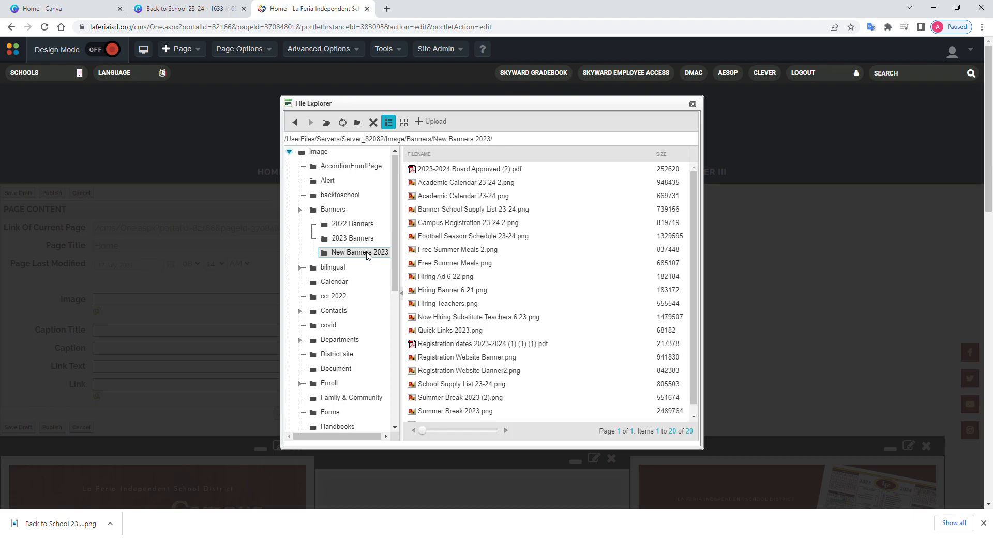
click(433, 122)
click(510, 208)
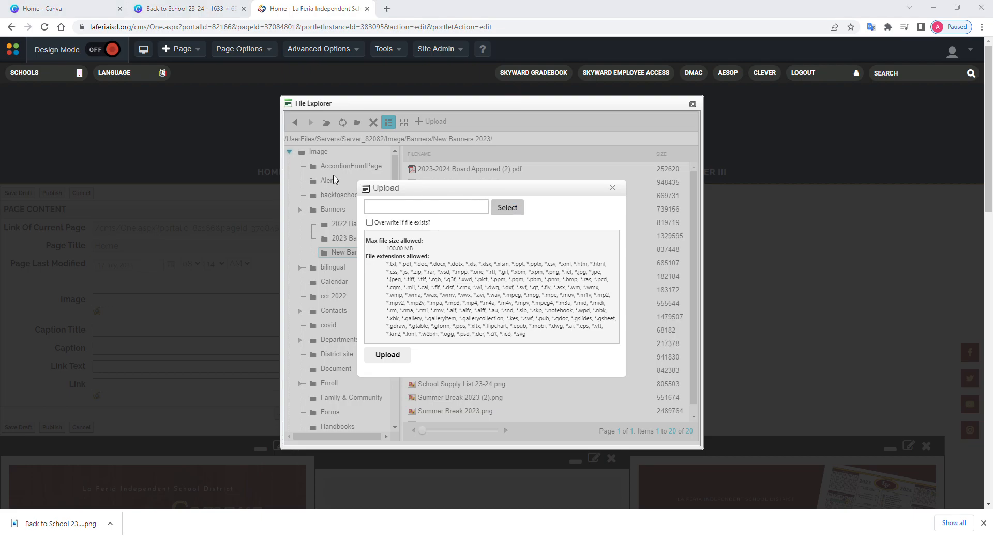
double_click(209, 175)
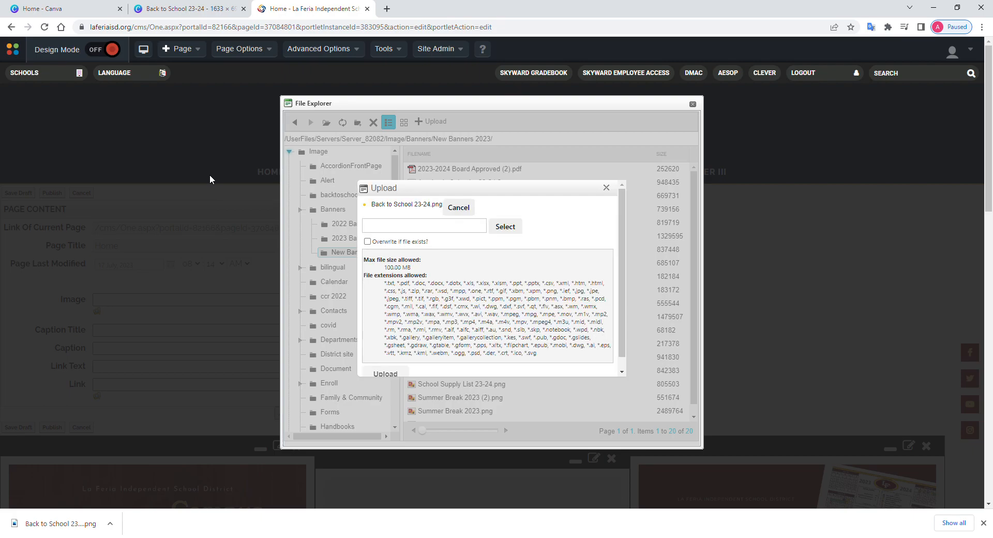
click(385, 373)
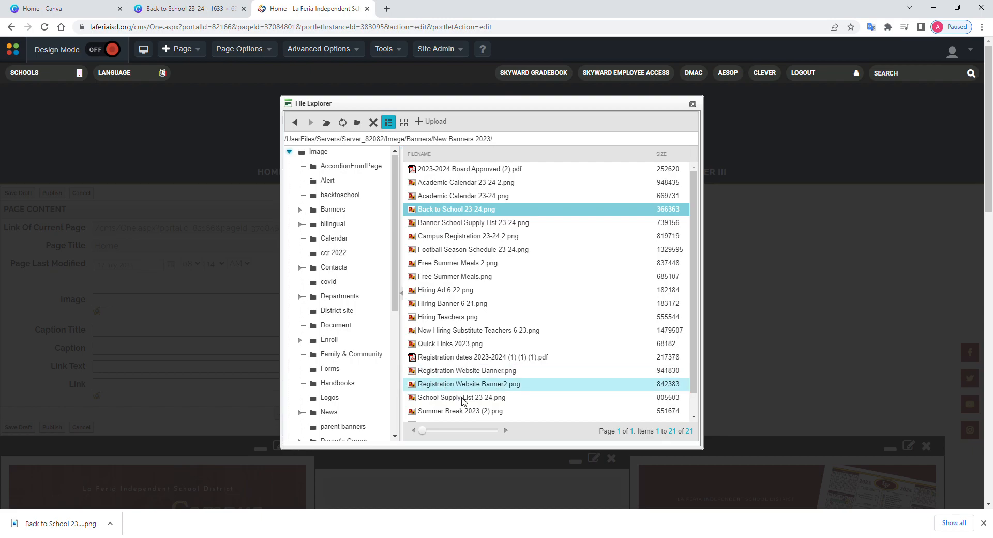
double_click(475, 210)
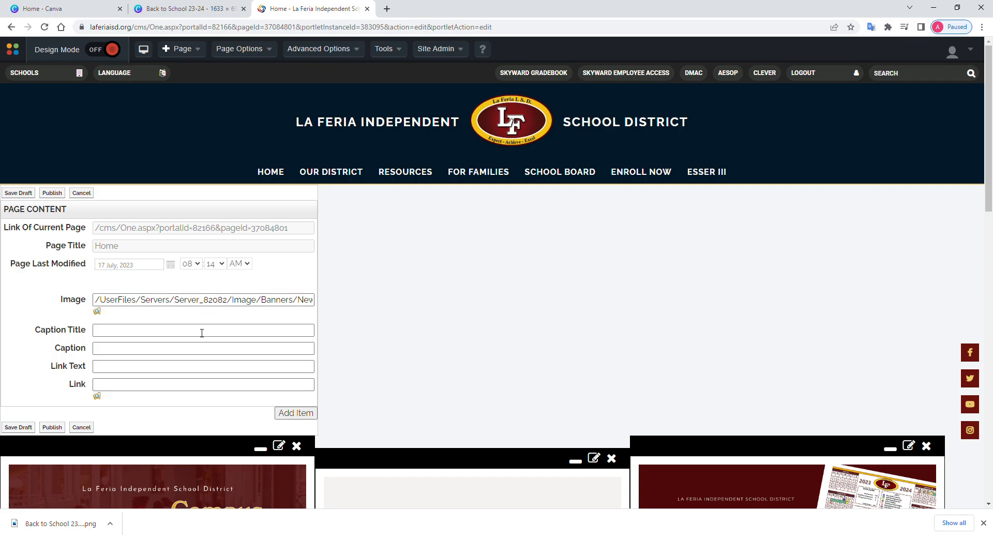
Step: Enter "Back to School" as the new banner item's caption title
click(156, 337)
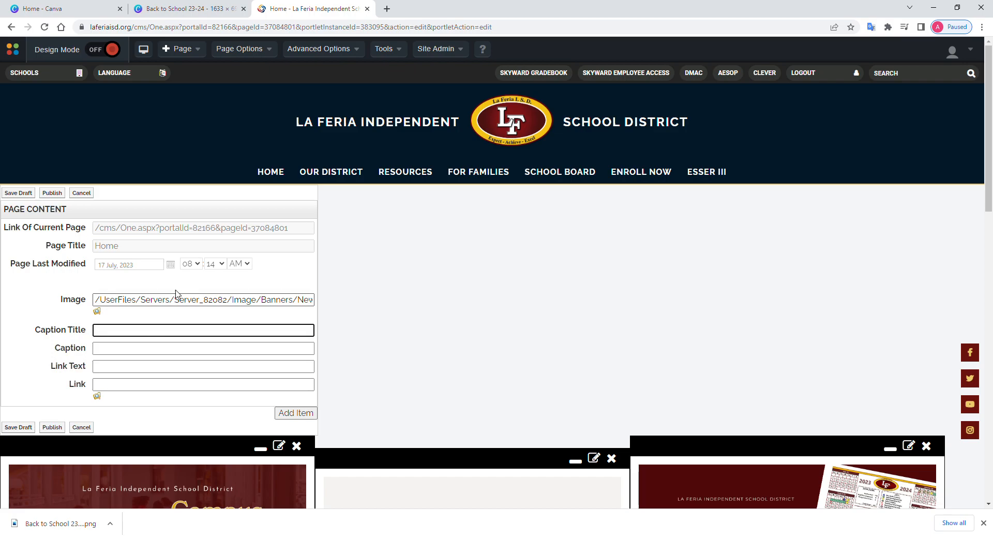
scroll(185, 267, down, 4)
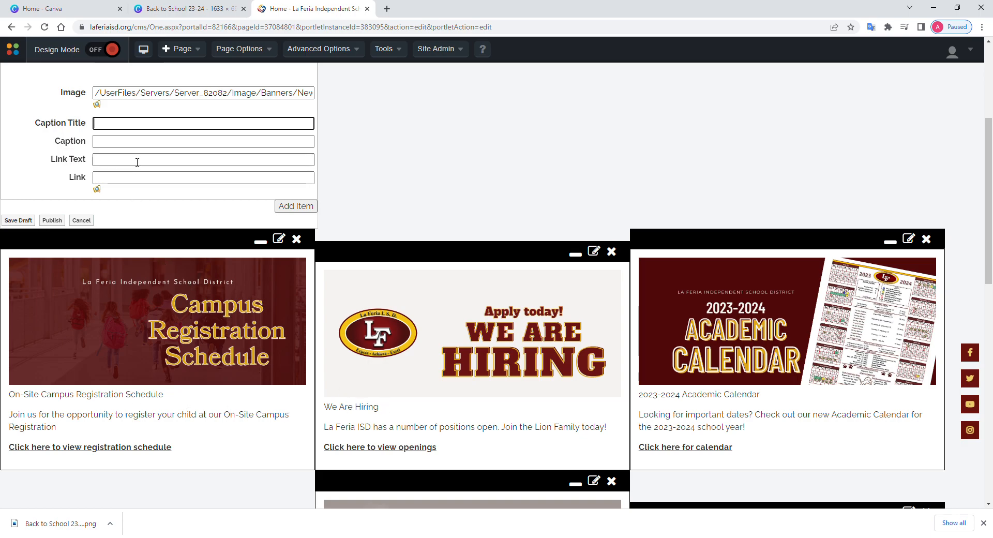
text(Back to School)
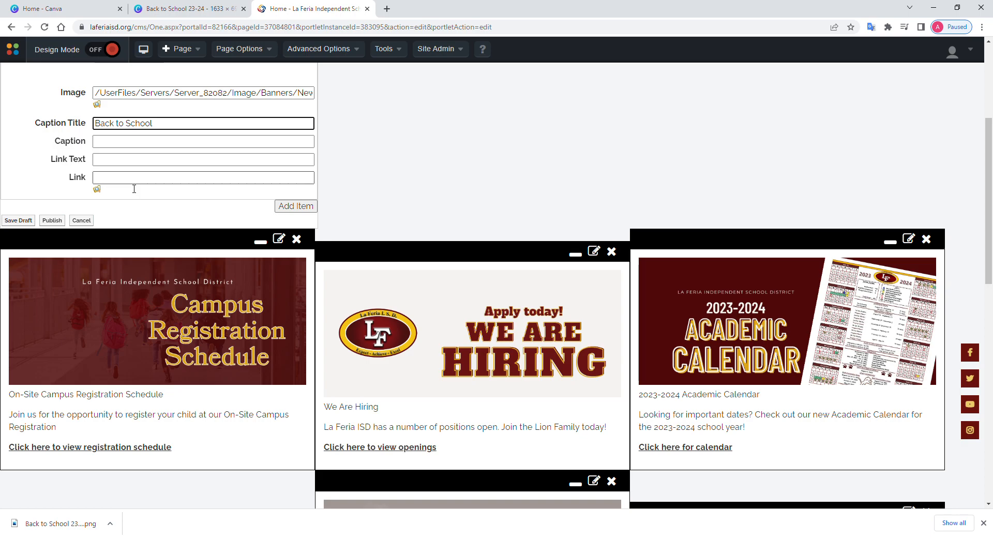
Step: Enter the caption "Welcome back! School begins August 14th." for the banner item, correcting the capitalisation of August
click(132, 142)
text(Welcome)
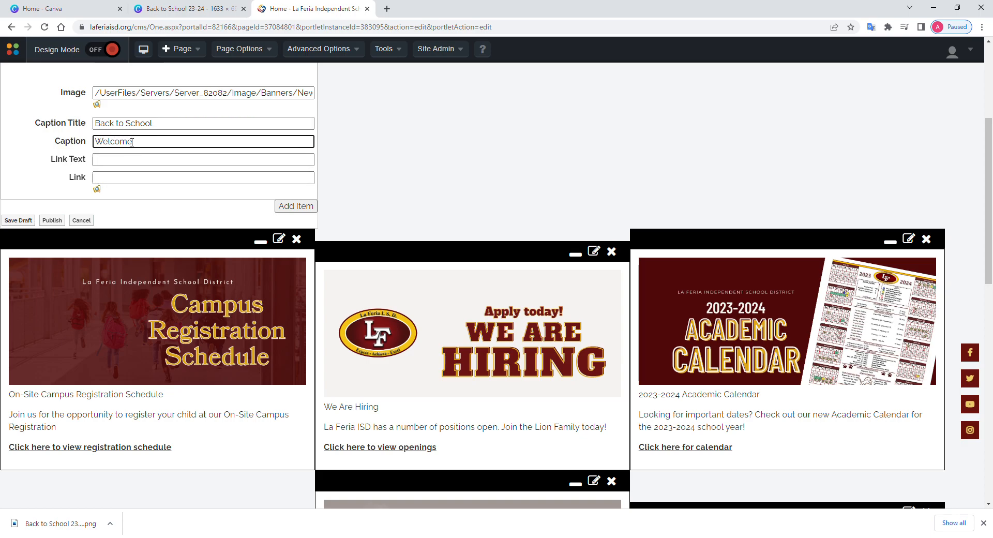
text( back! School begins AUgust 14th)
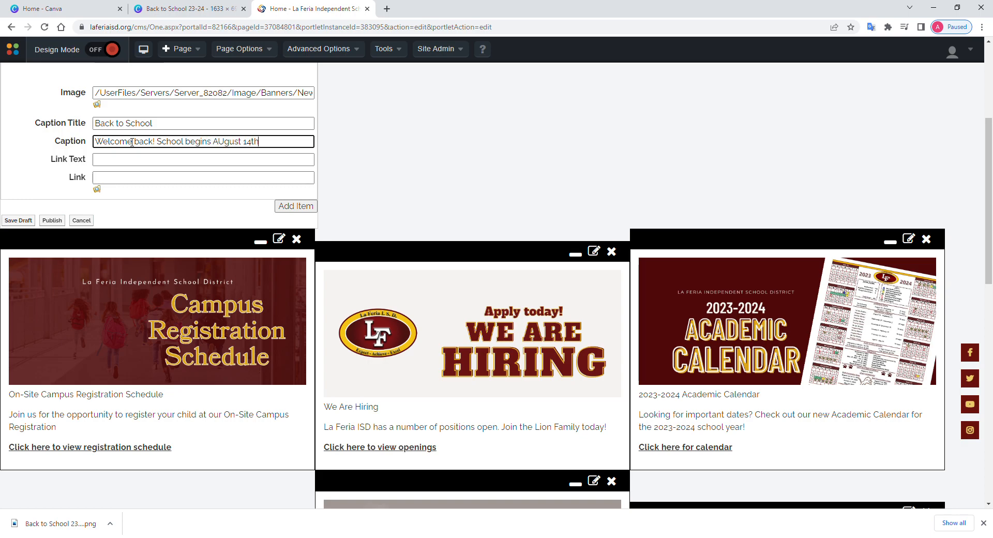
key(BackSpace)
key(BackSpace)
key(BackSpace)
key(BackSpace)
key(BackSpace)
key(BackSpace)
key(BackSpace)
key(BackSpace)
key(BackSpace)
text(ugust 14th)
key(BackSpace)
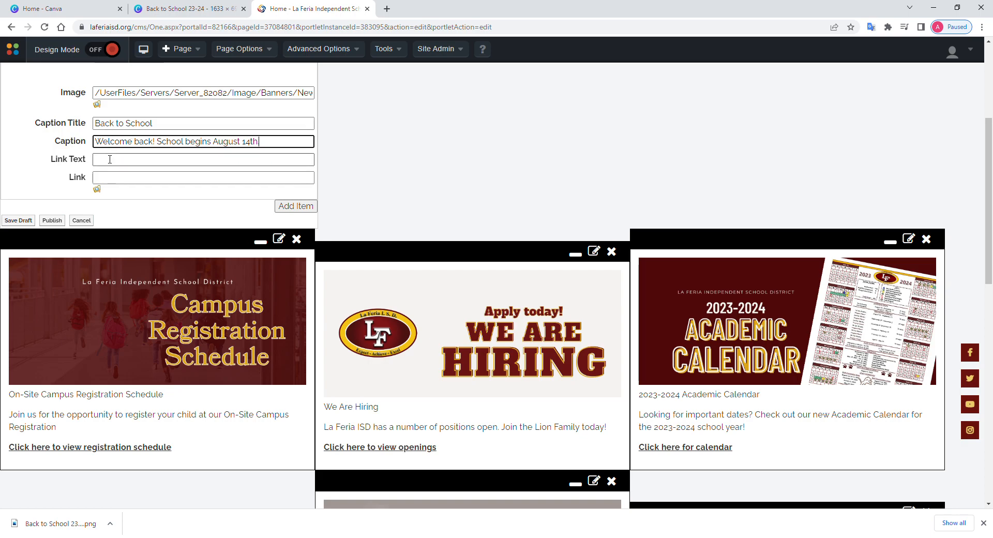
Step: Add the completed Back to School item to the existing banners, without a link, and publish the banner header
scroll(142, 350, down, 2)
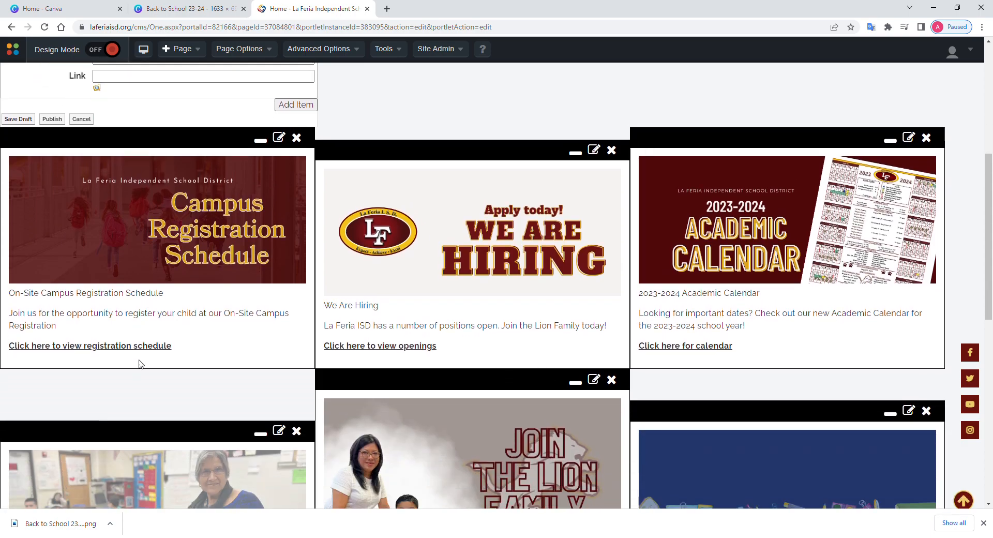
scroll(138, 351, down, 8)
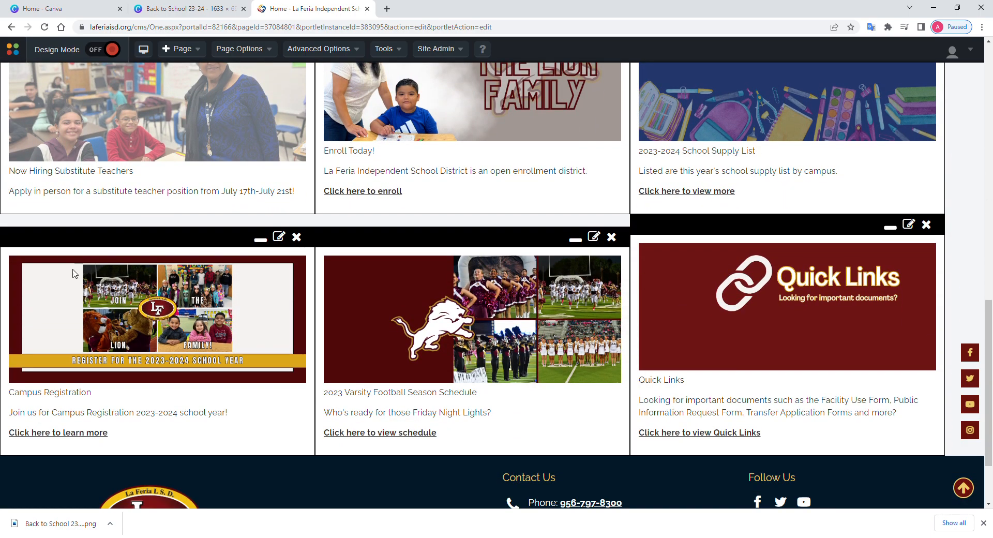
scroll(52, 162, up, 2)
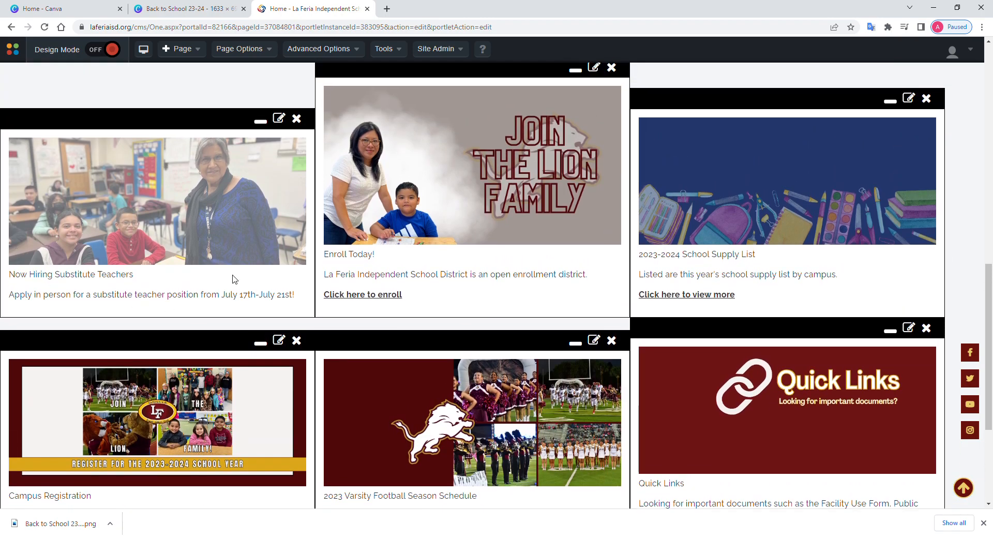
scroll(172, 261, up, 8)
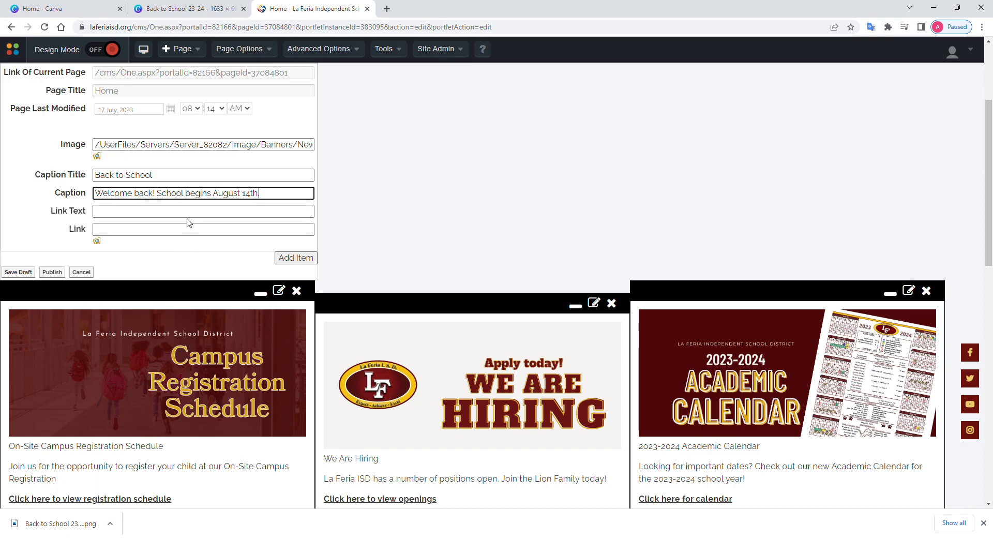
click(283, 258)
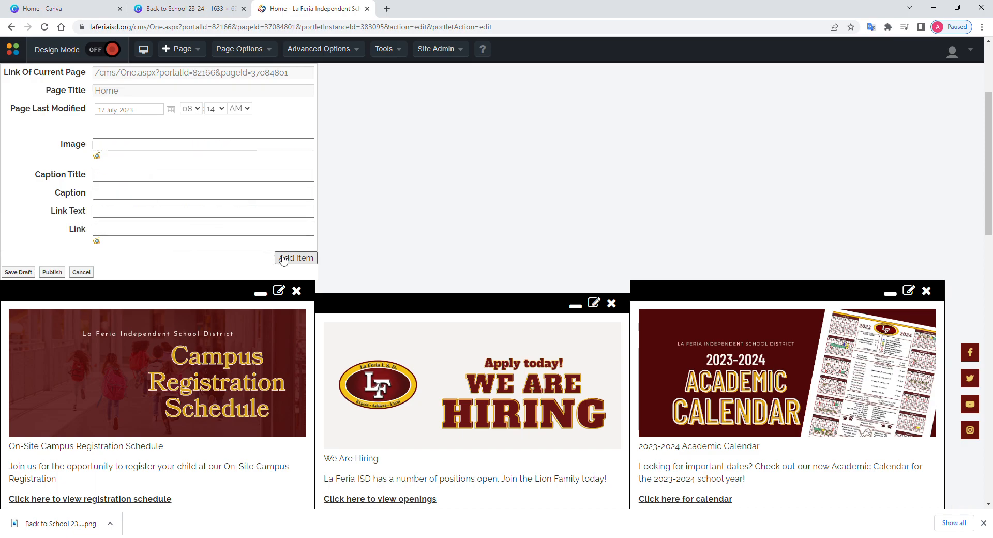
scroll(274, 264, down, 12)
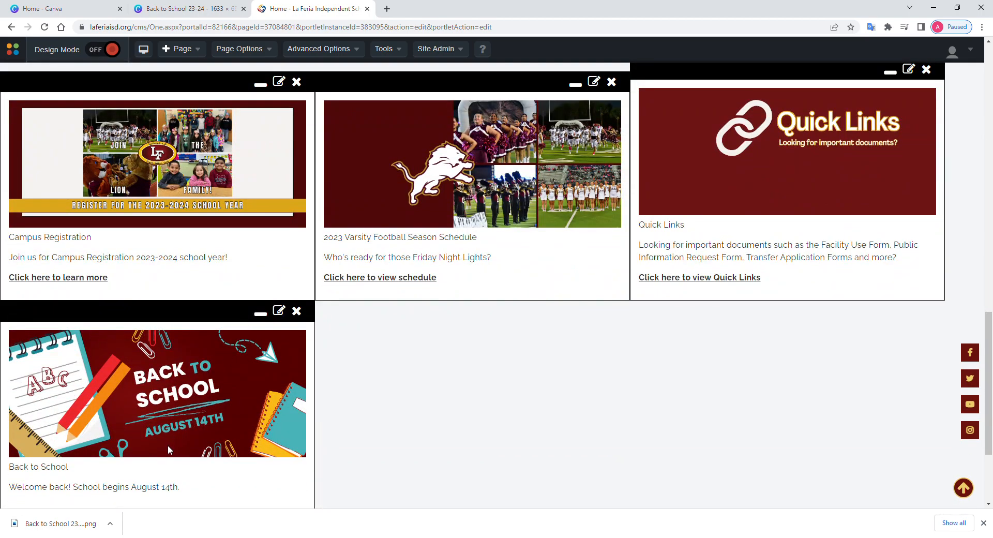
scroll(85, 372, up, 2)
scroll(85, 372, up, 8)
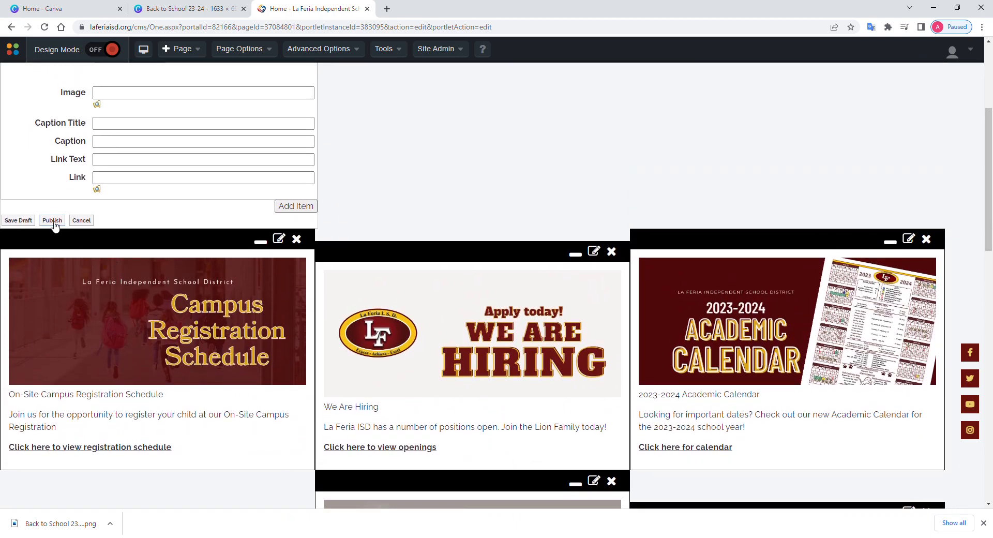
click(52, 220)
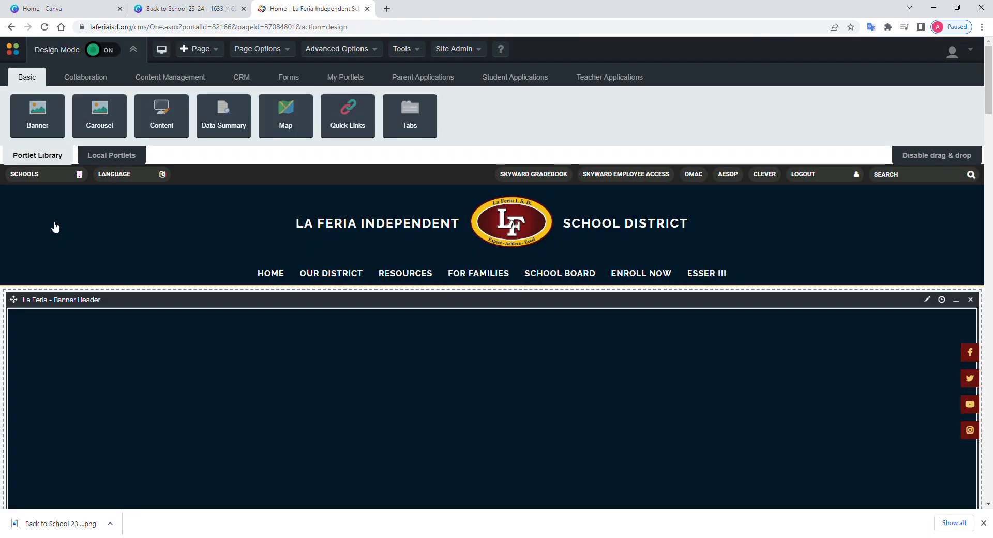
Step: Bring up the Back to School slide in the published rotating banner, dismiss the downloads bar, and check the slide's image and caption
scroll(470, 337, down, 3)
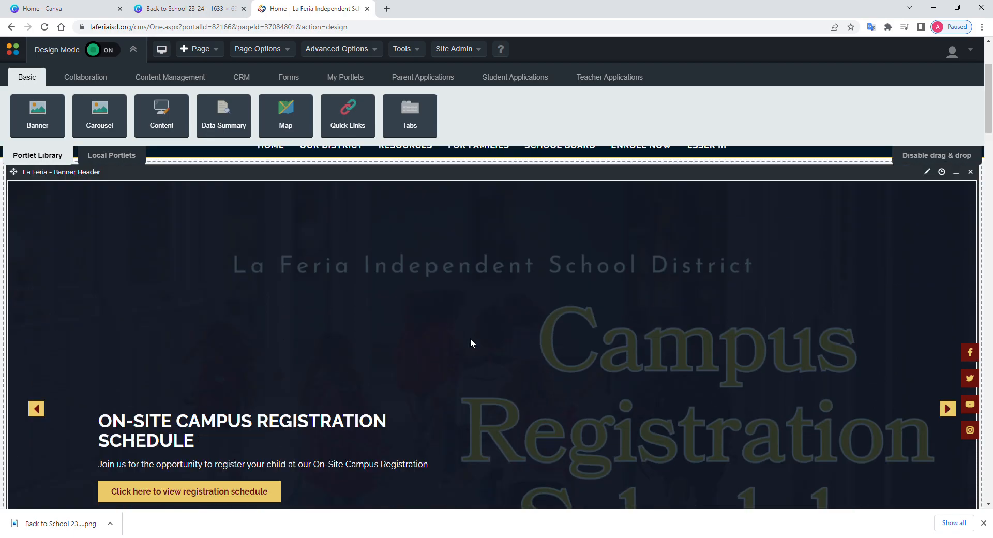
click(36, 381)
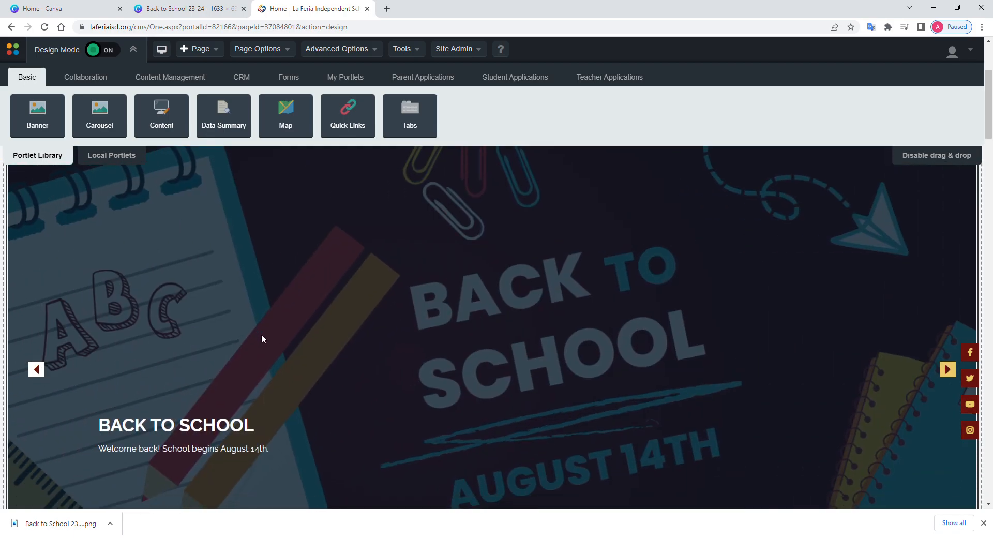
scroll(262, 336, down, 1)
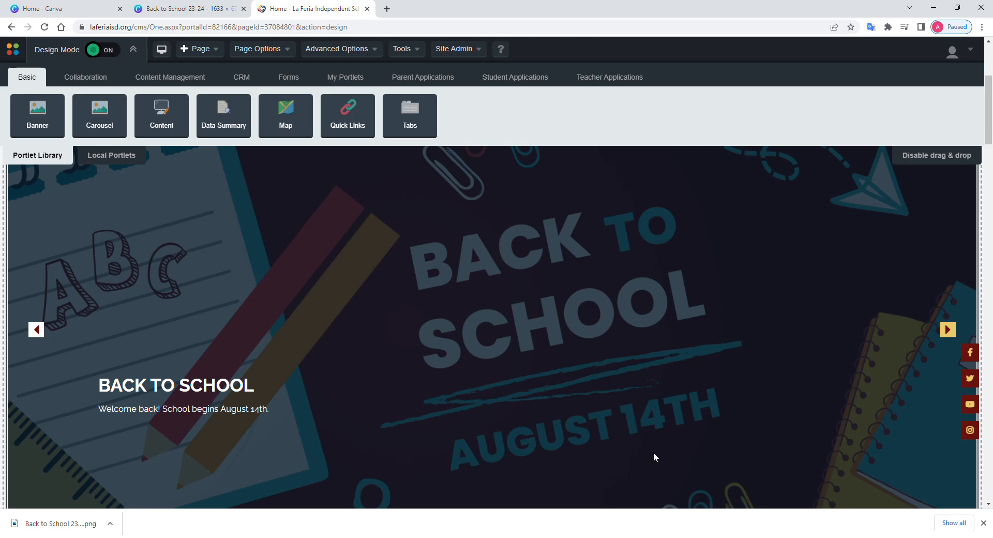
click(983, 522)
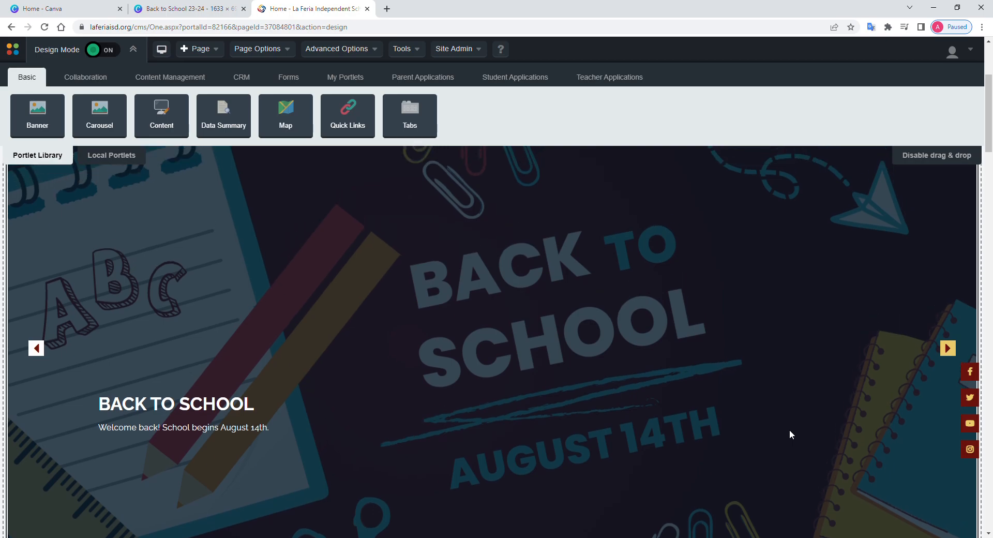
scroll(789, 435, up, 3)
scroll(789, 435, down, 2)
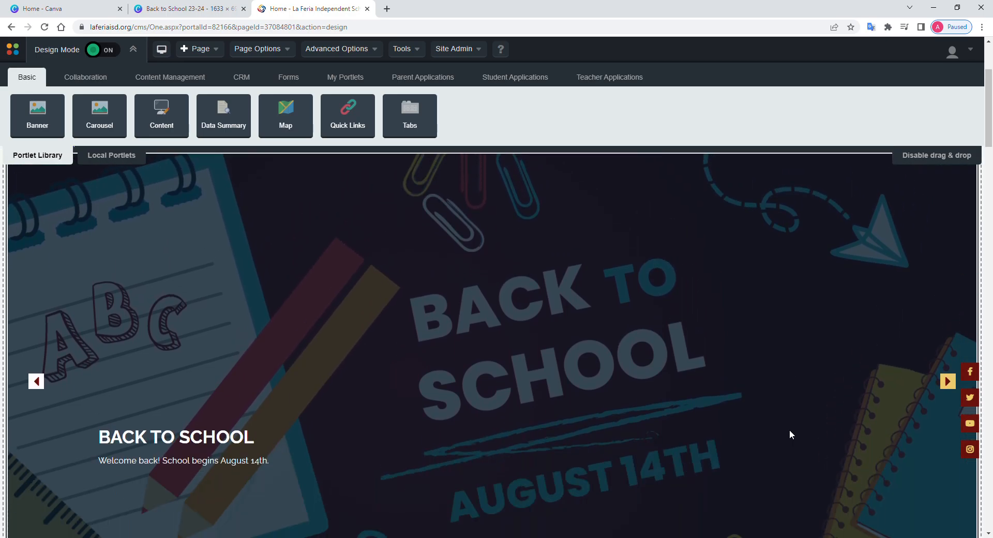
scroll(789, 434, down, 2)
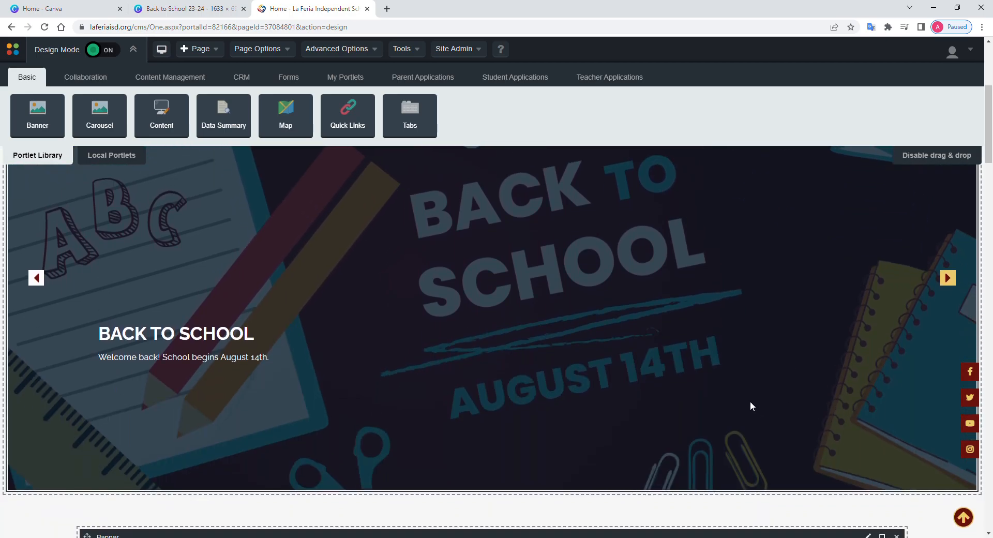